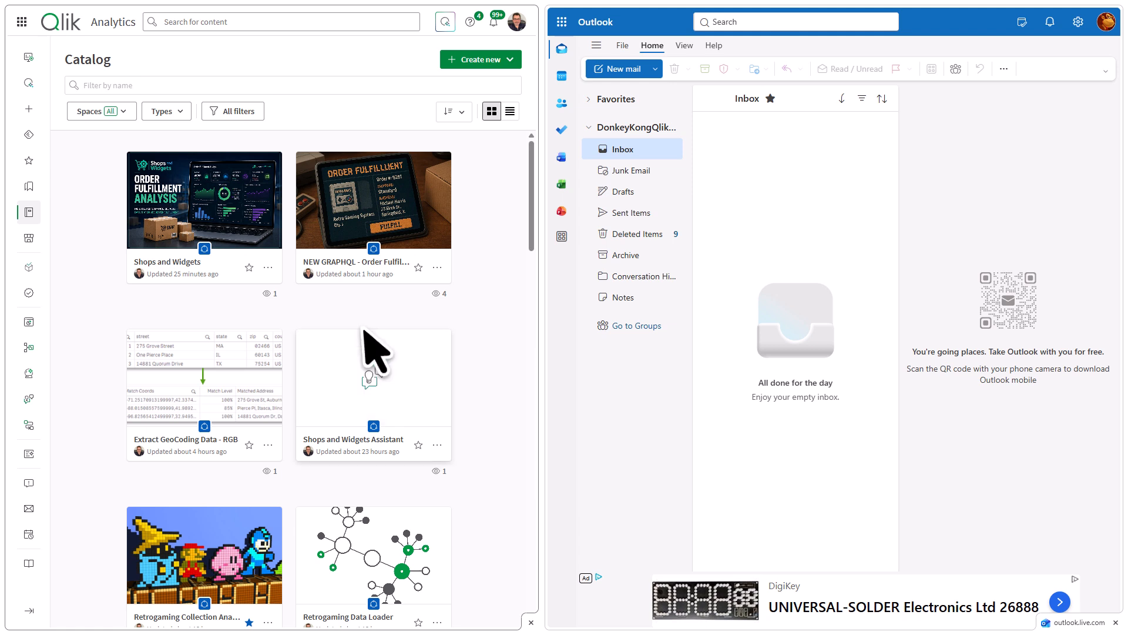
Open the Shops and Widgets app's Order Fulfillment sheet and filter the orders to This Month with Processing status.
click(207, 199)
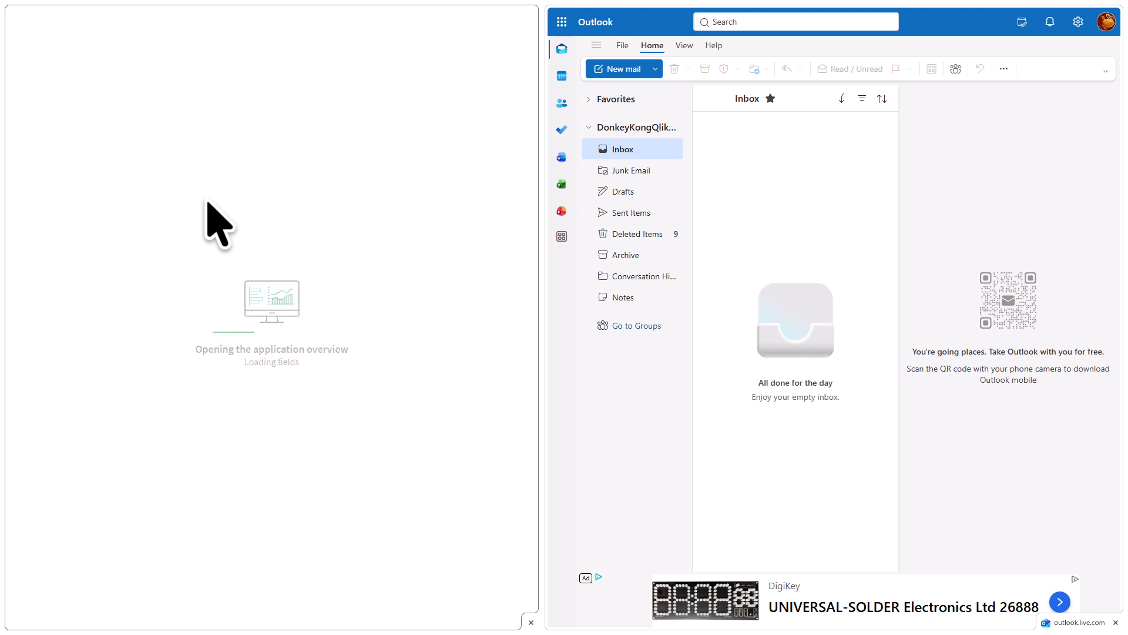
click(73, 284)
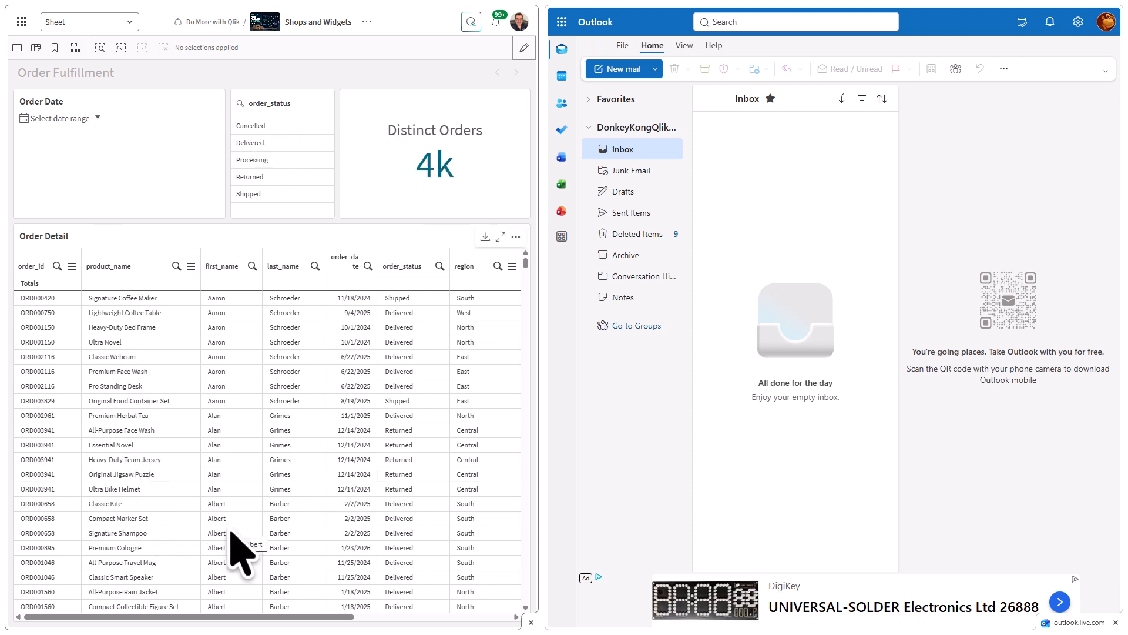
click(98, 118)
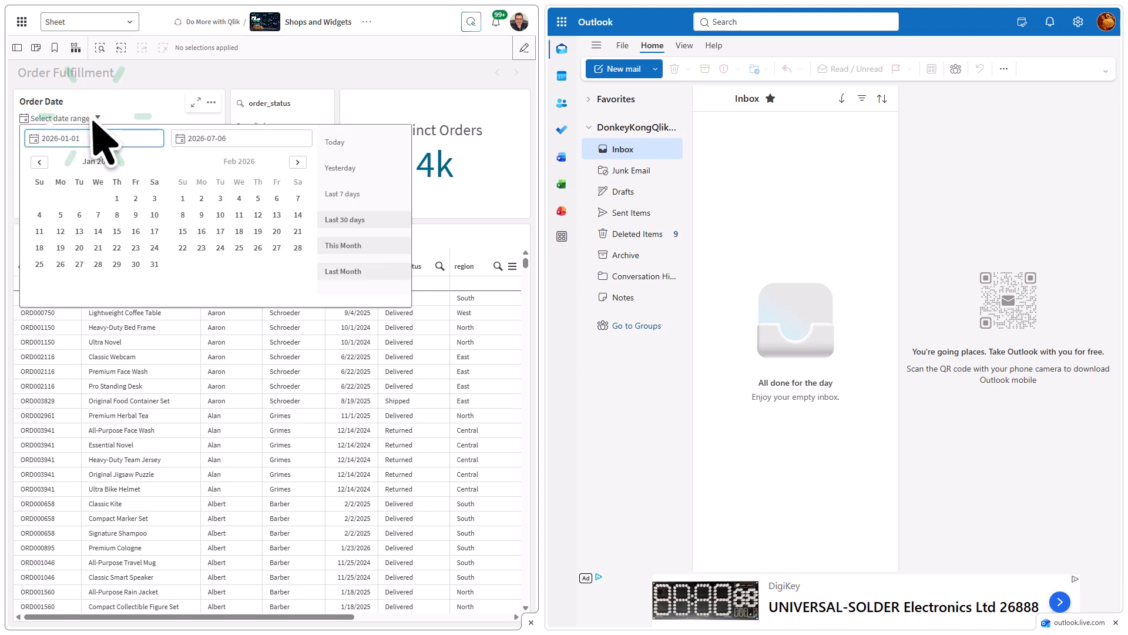
click(339, 239)
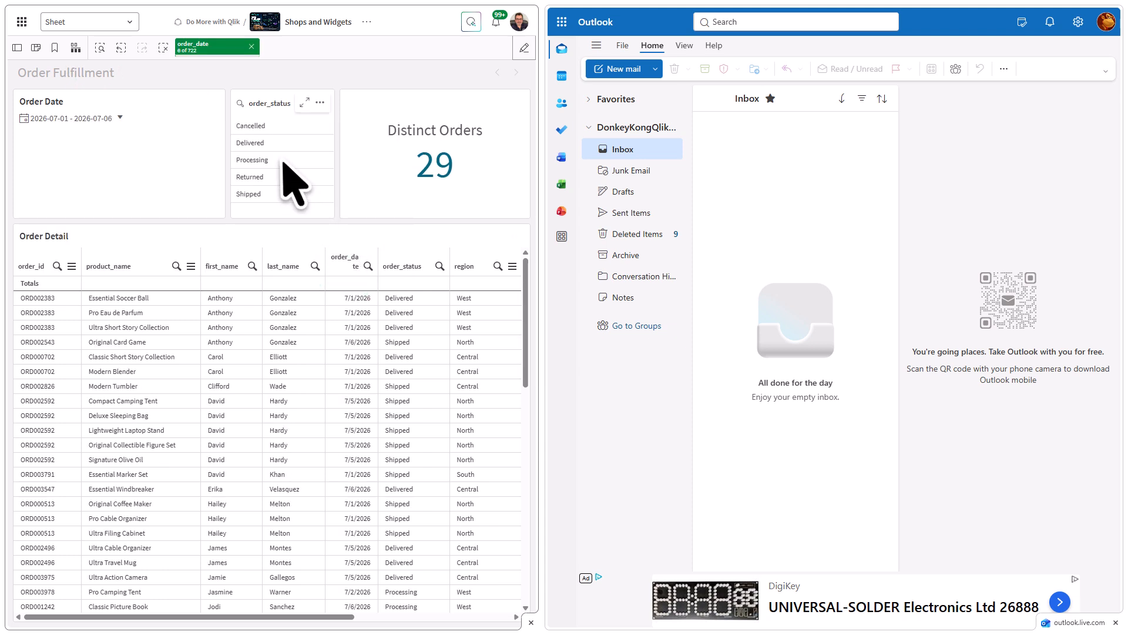
click(297, 161)
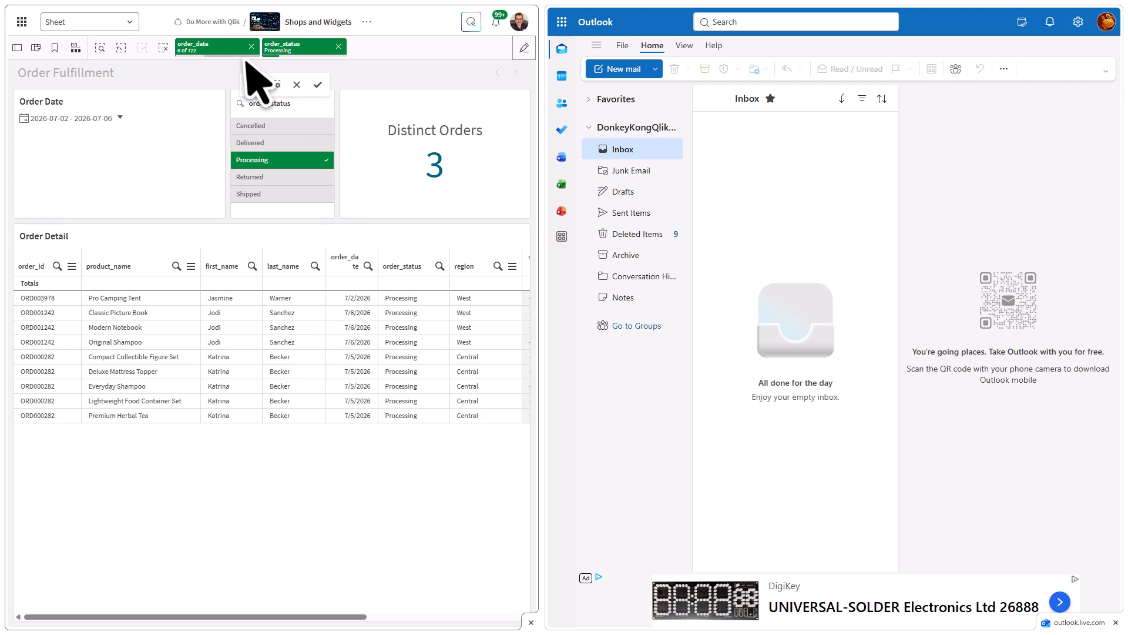
Examine the app's Capabilities settings, including its availability in Qlik Answers, and close the settings.
click(368, 28)
click(390, 263)
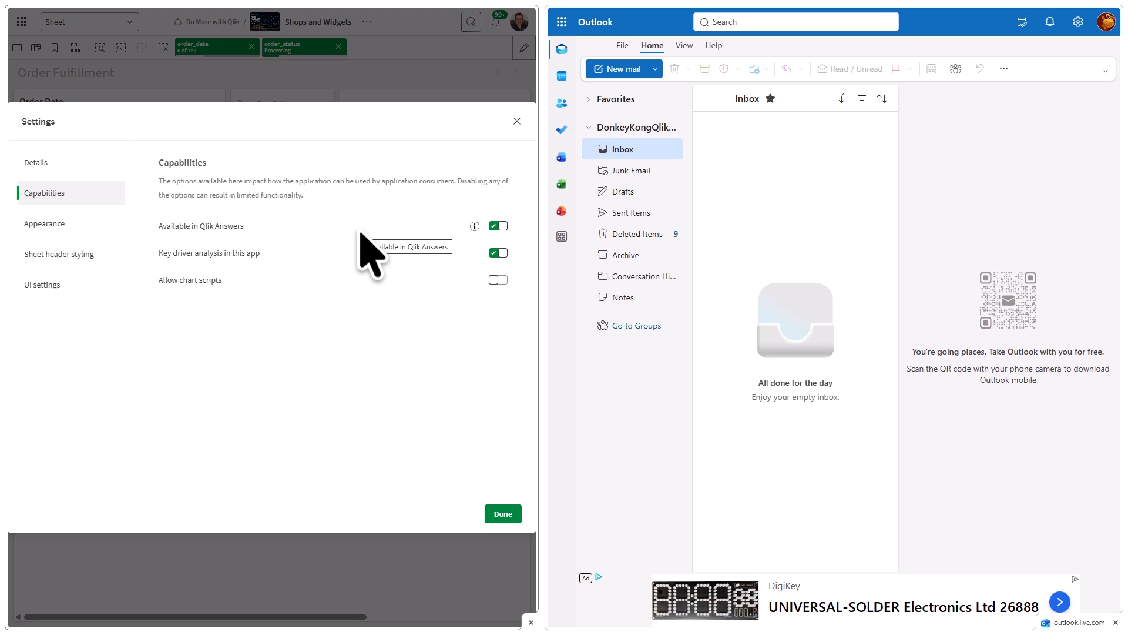
click(502, 513)
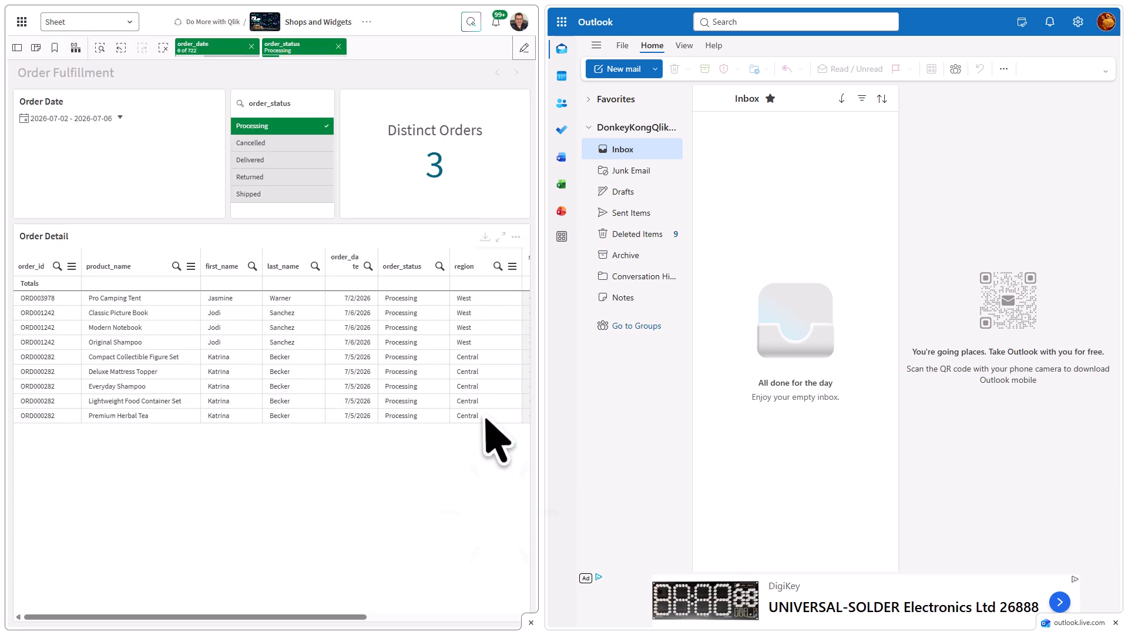
Clear all selections on the sheet and widen the analytics pane beside the mailbox.
click(165, 48)
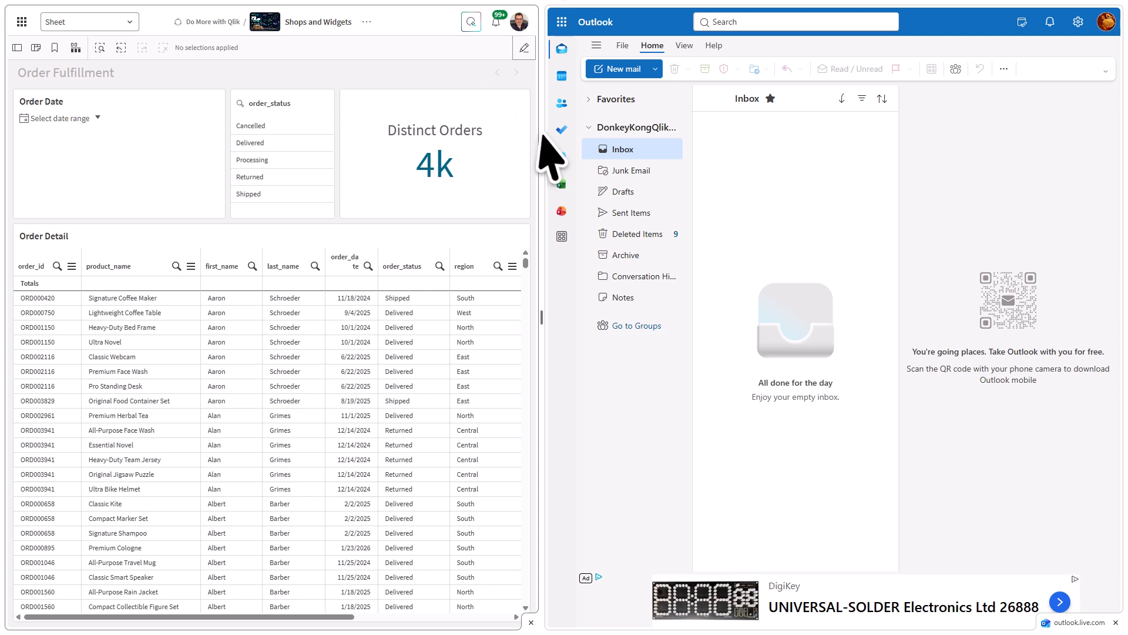
drag(544, 154, 750, 167)
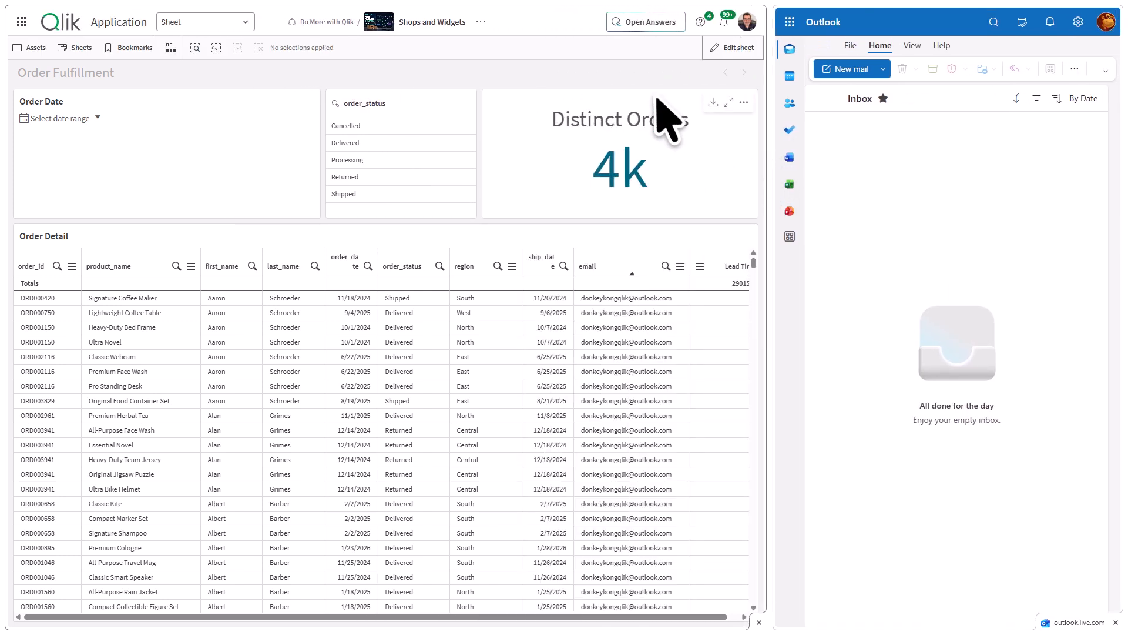
Open Qlik Answers and choose the Shops and Widgets Assistant as the assistant to query.
click(639, 22)
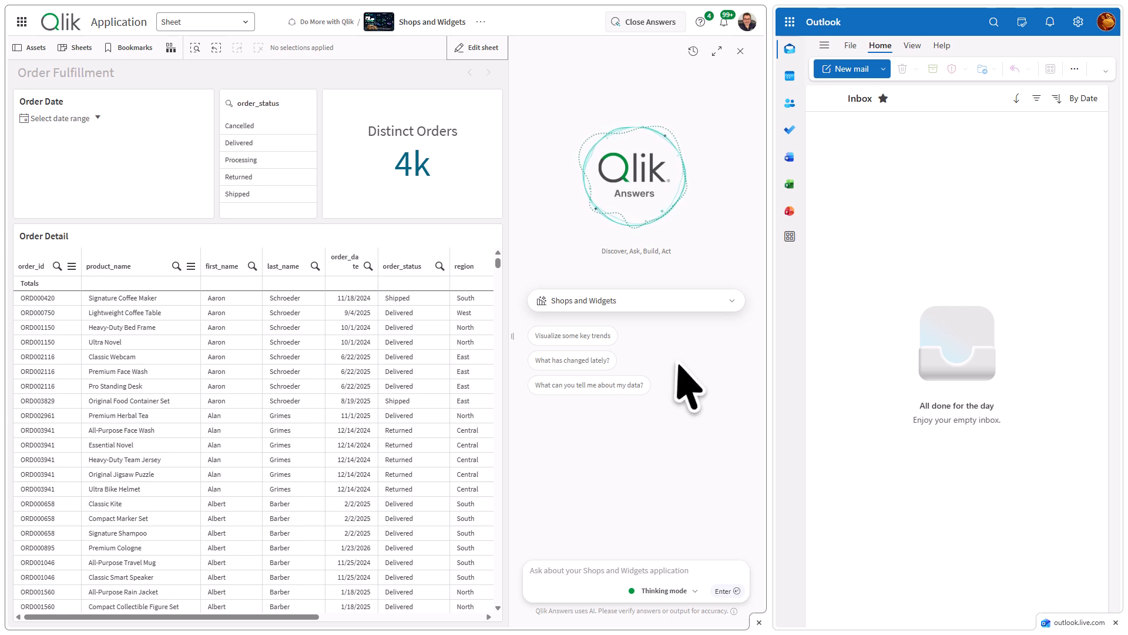
click(702, 308)
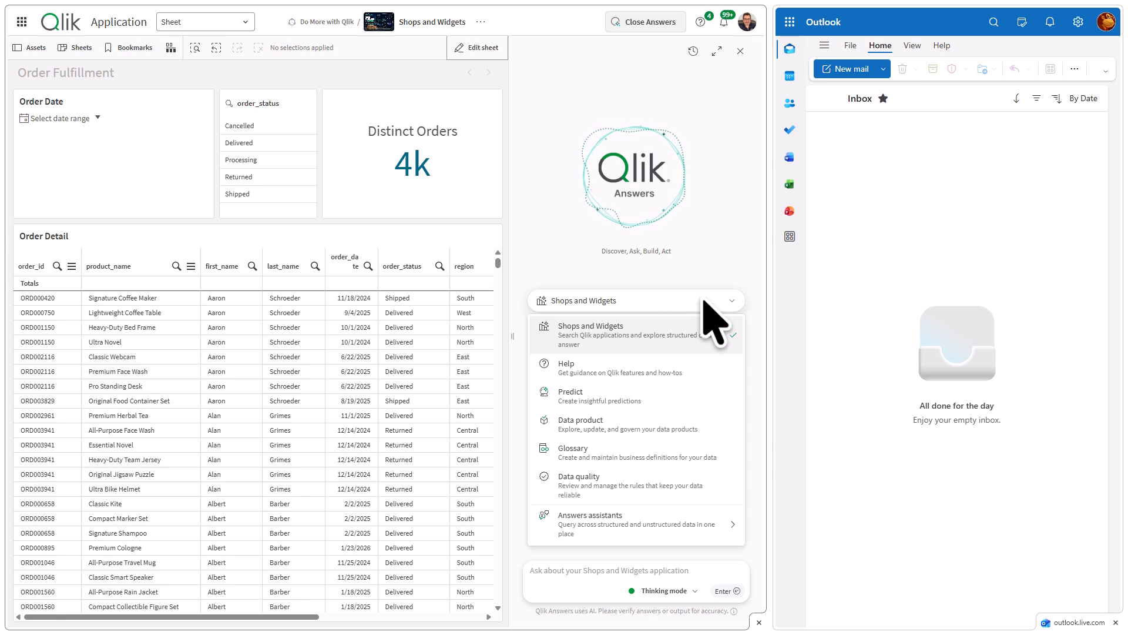
click(615, 545)
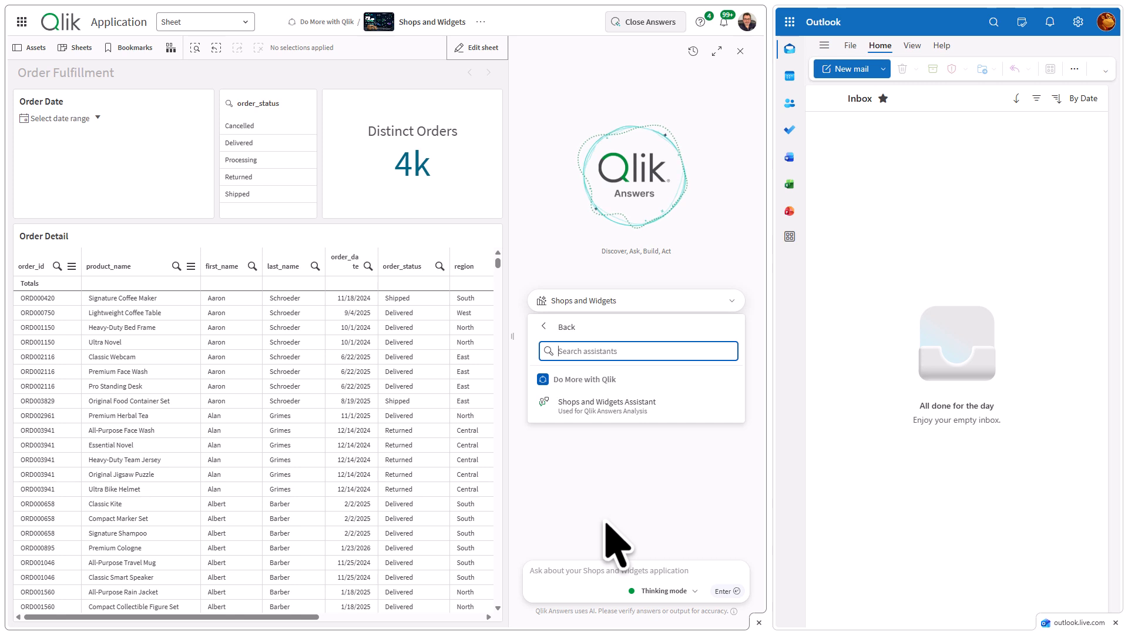
click(607, 411)
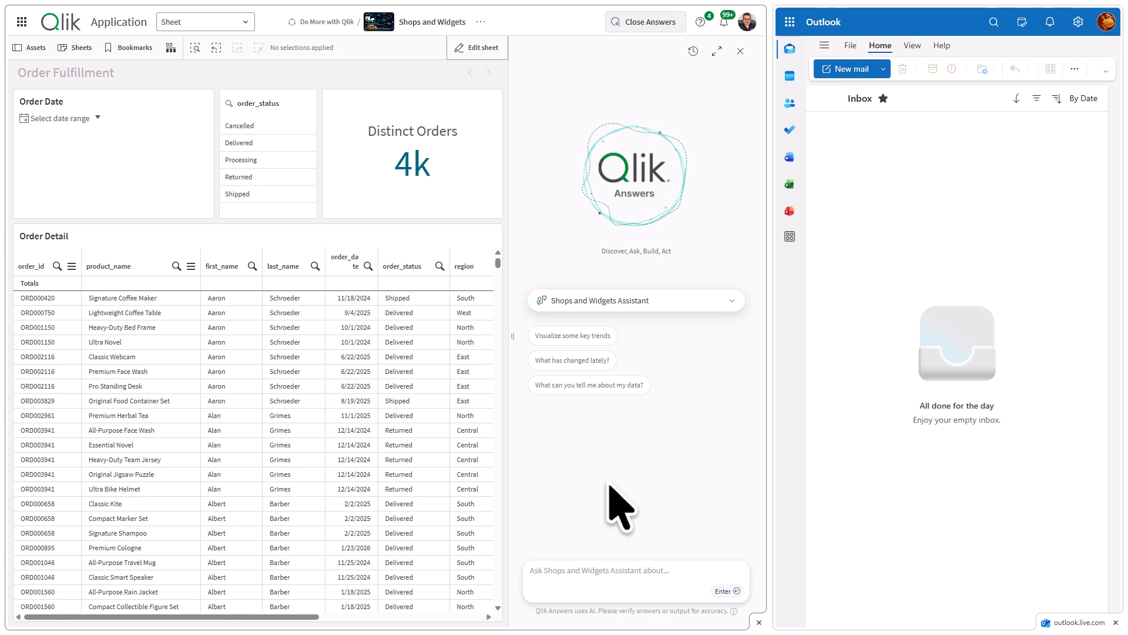
Ask the assistant "show me a list of orders that are processing this month", correcting the misspelled word before submitting.
click(598, 573)
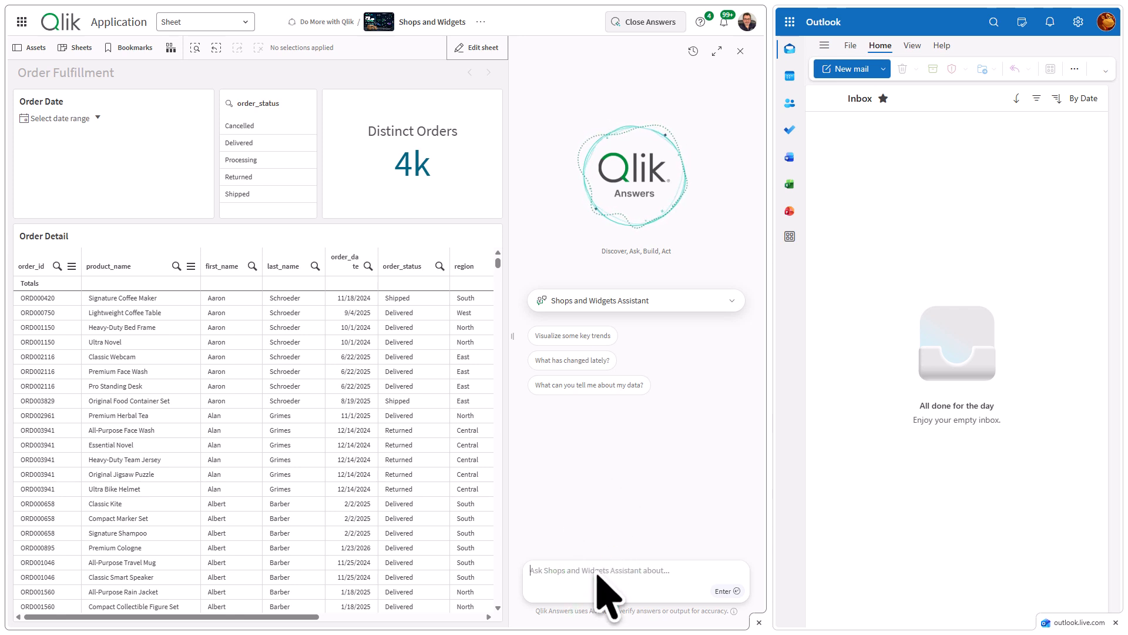
text(sh)
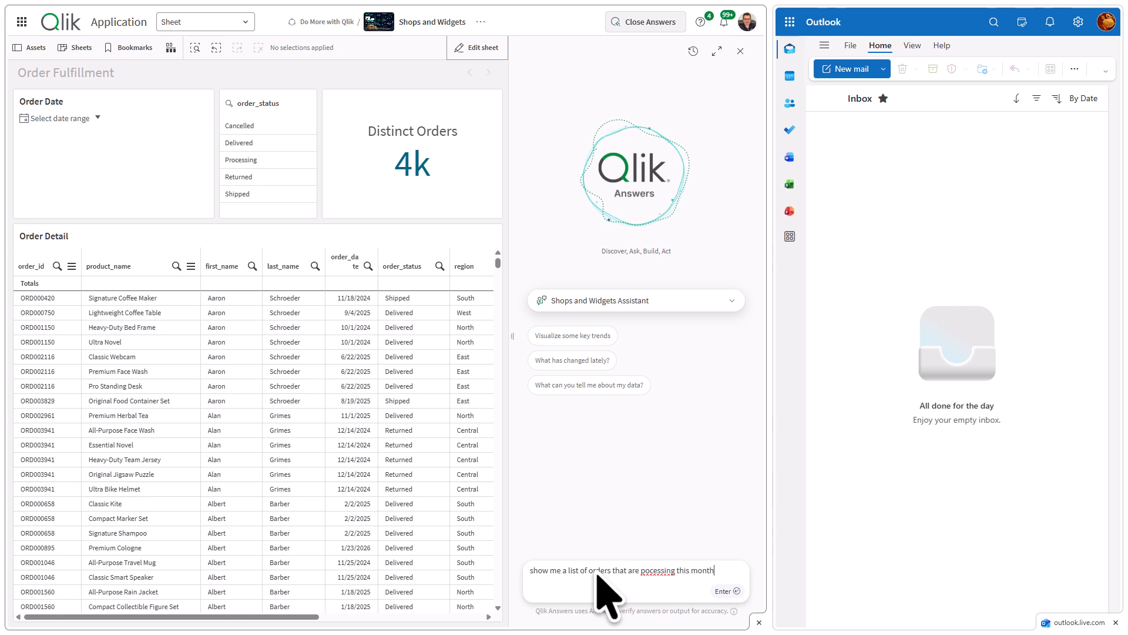
right_click(661, 571)
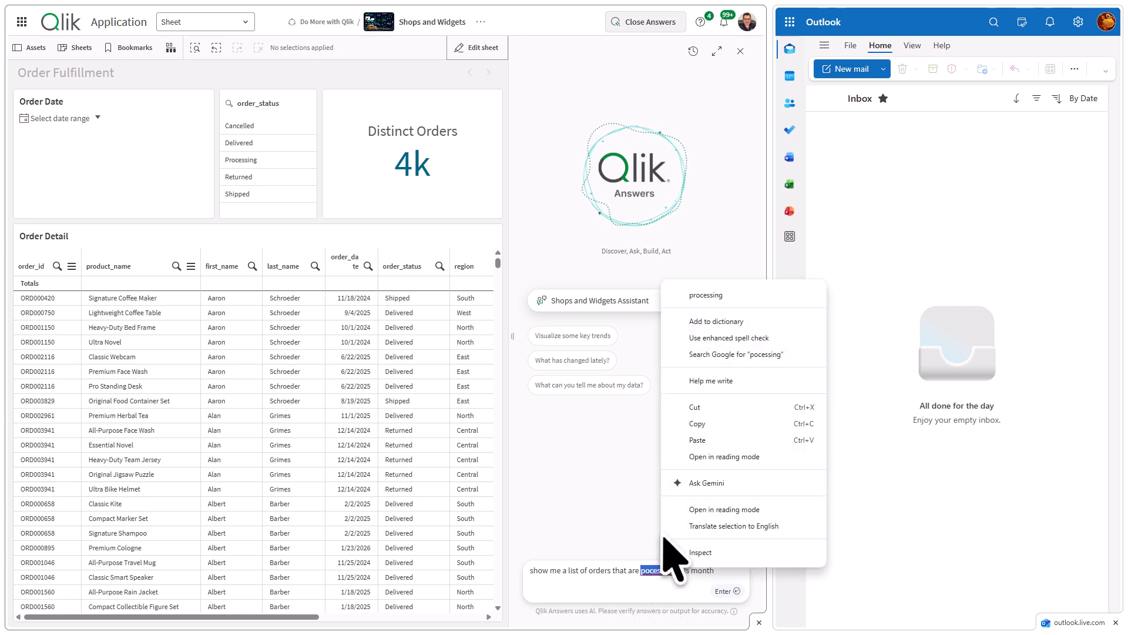
click(714, 293)
click(729, 592)
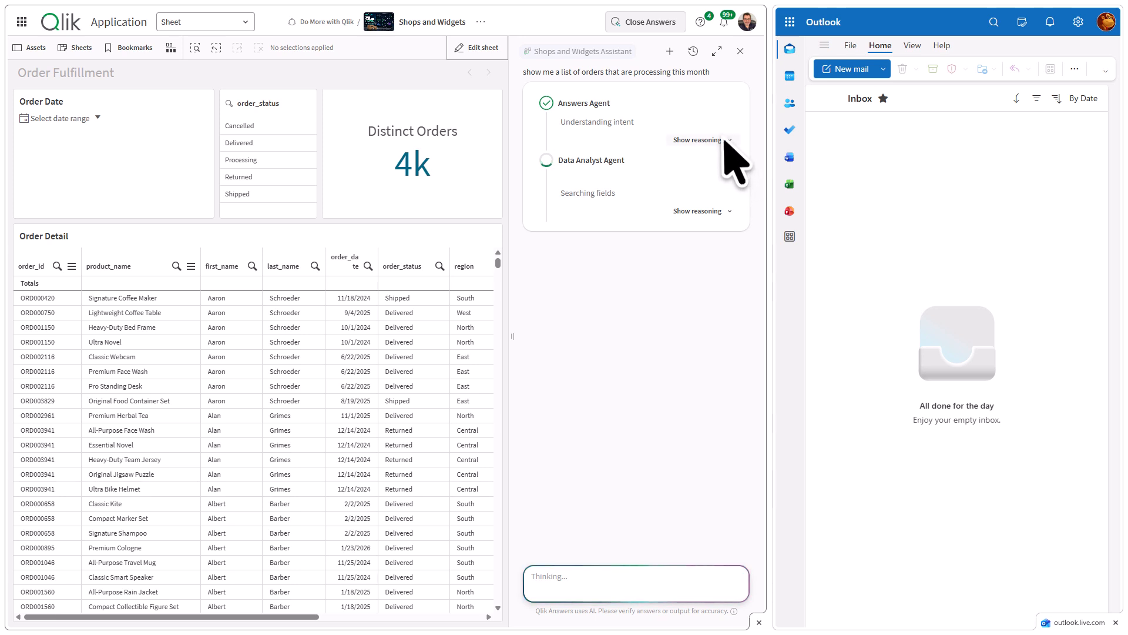
Examine the reasoning of the Answers Agent and the Data Analyst Agent, and the returned table of processing orders.
click(724, 139)
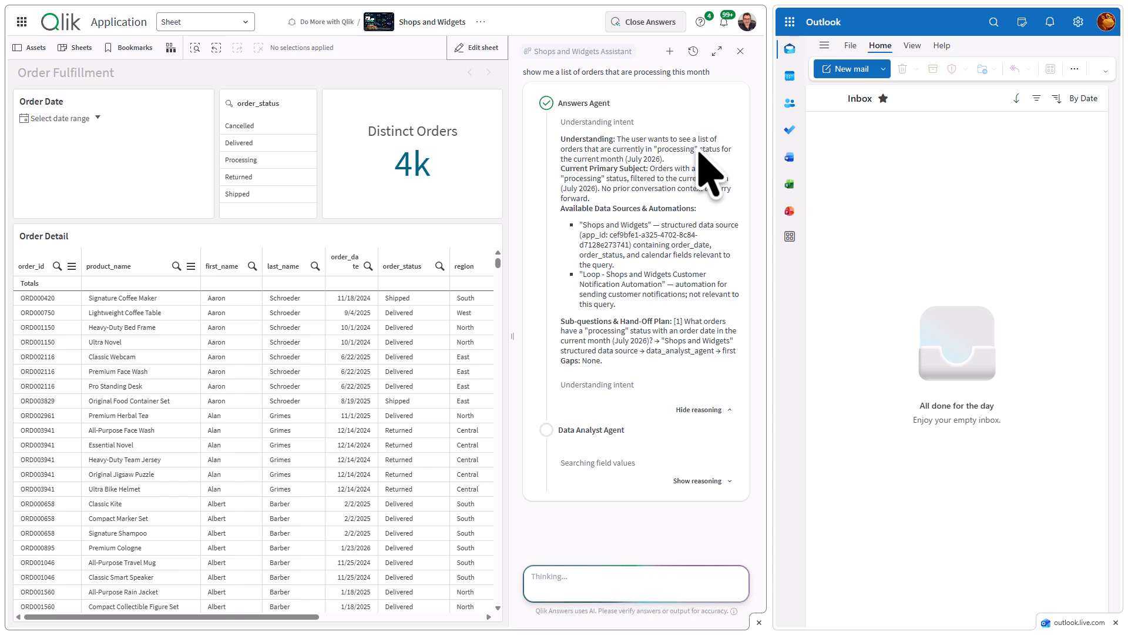
click(705, 410)
click(711, 211)
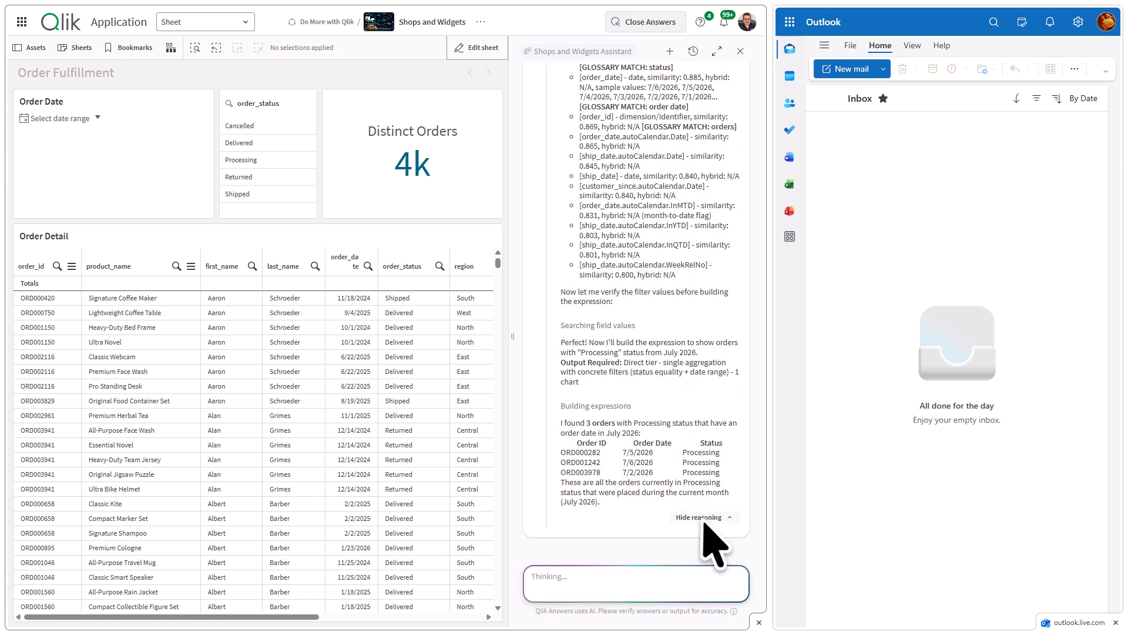
click(704, 520)
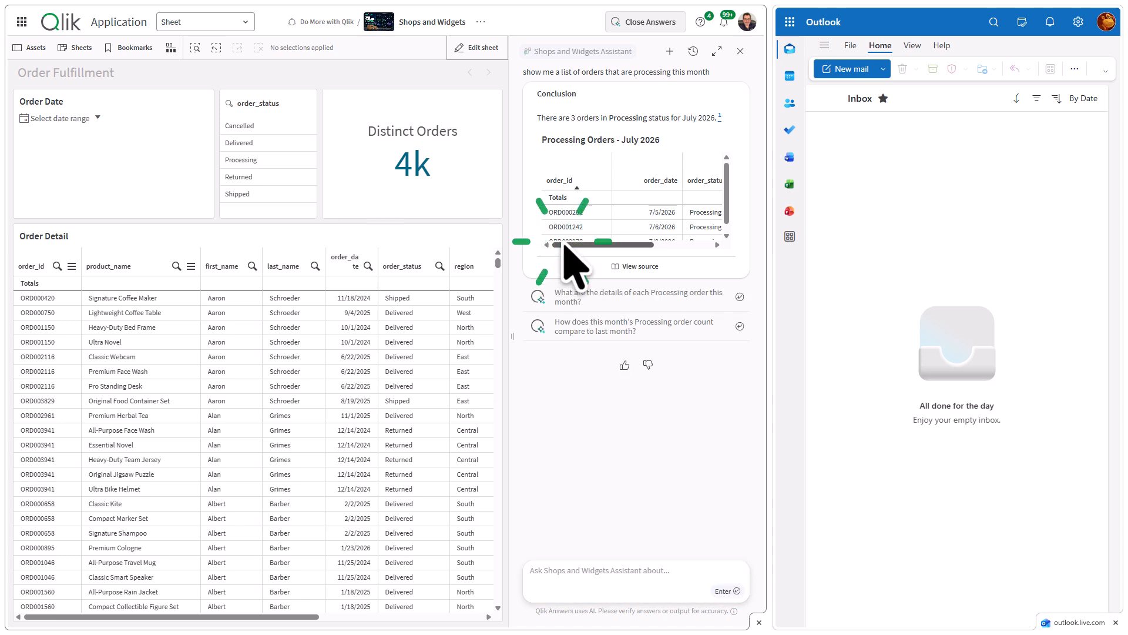
mouse_move(564, 246)
mouse_down()
mouse_move(612, 245)
mouse_move(568, 243)
mouse_up()
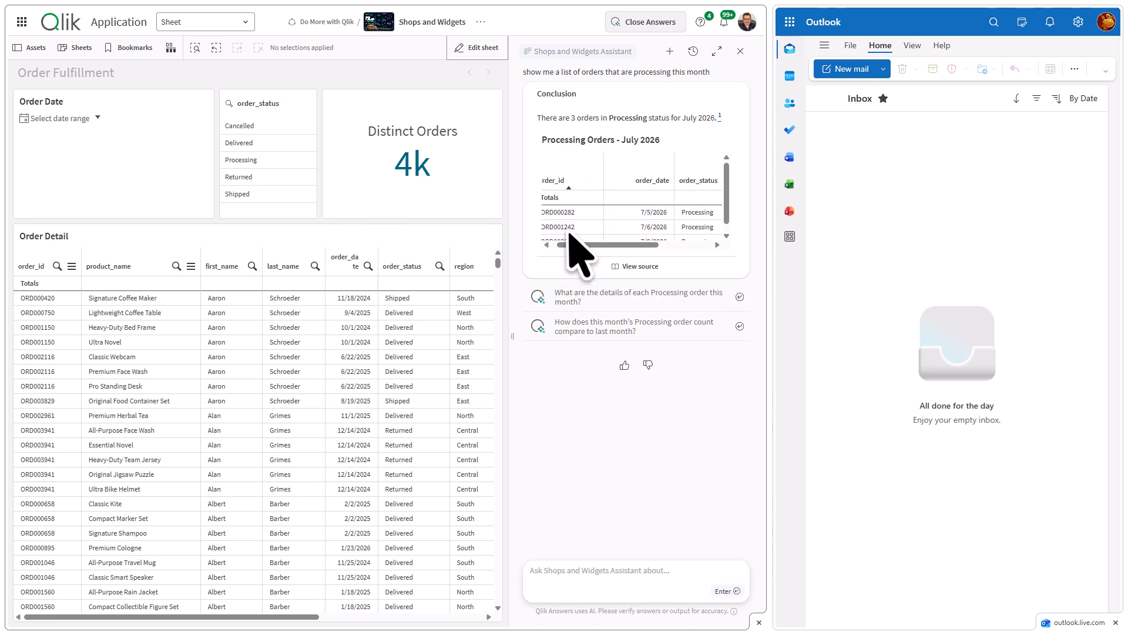
Filter the Order Fulfillment sheet to order dates in This Month and order status Processing.
click(86, 118)
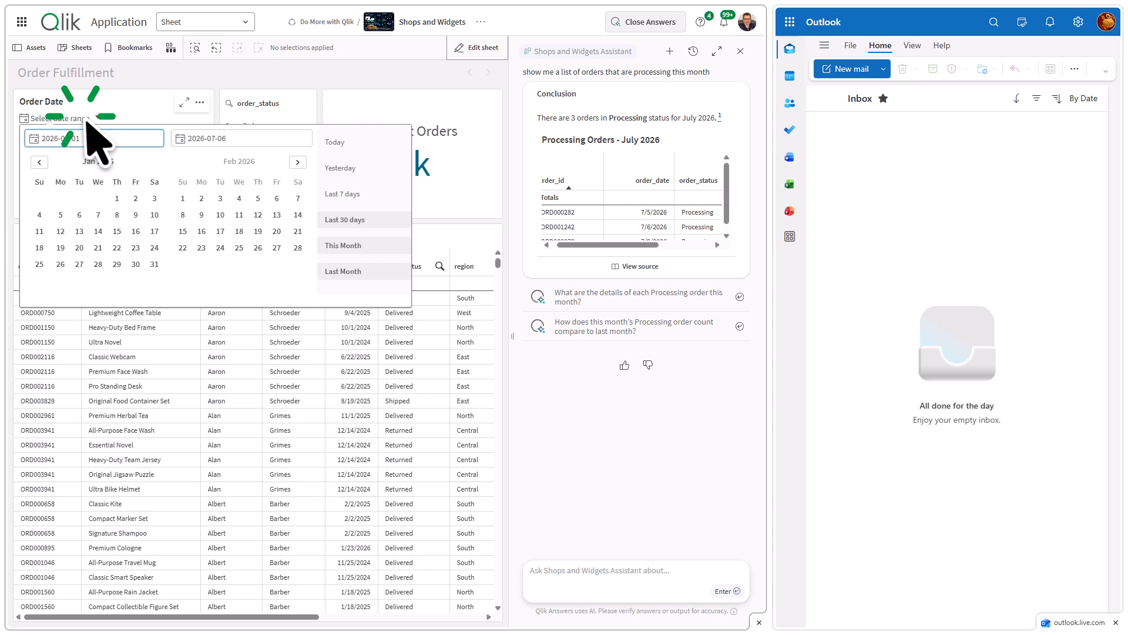
click(348, 245)
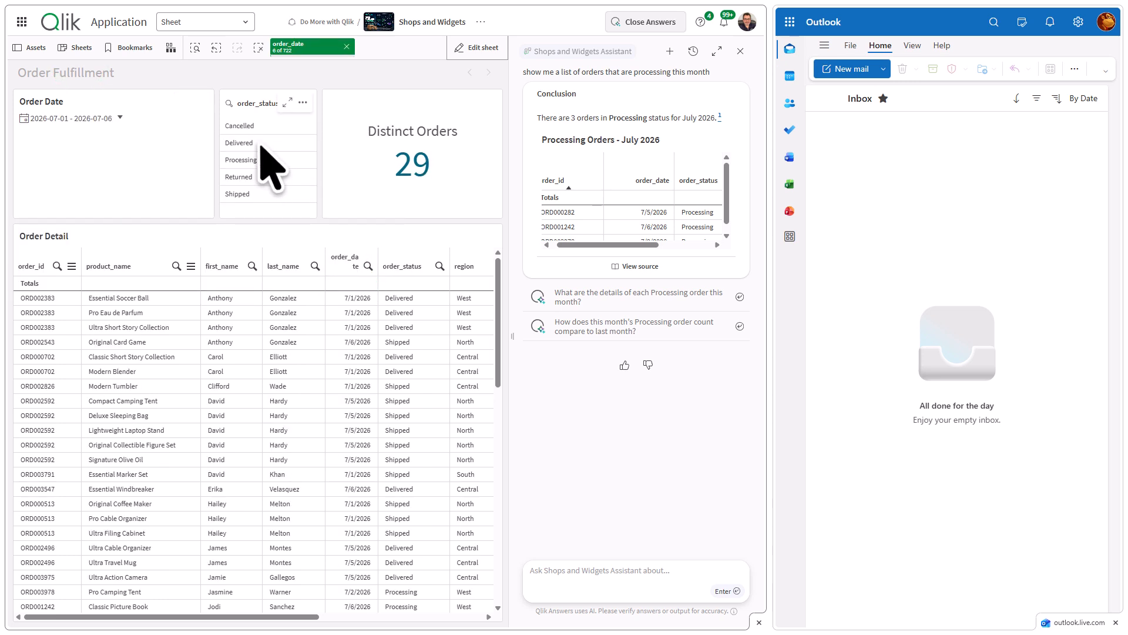
click(261, 164)
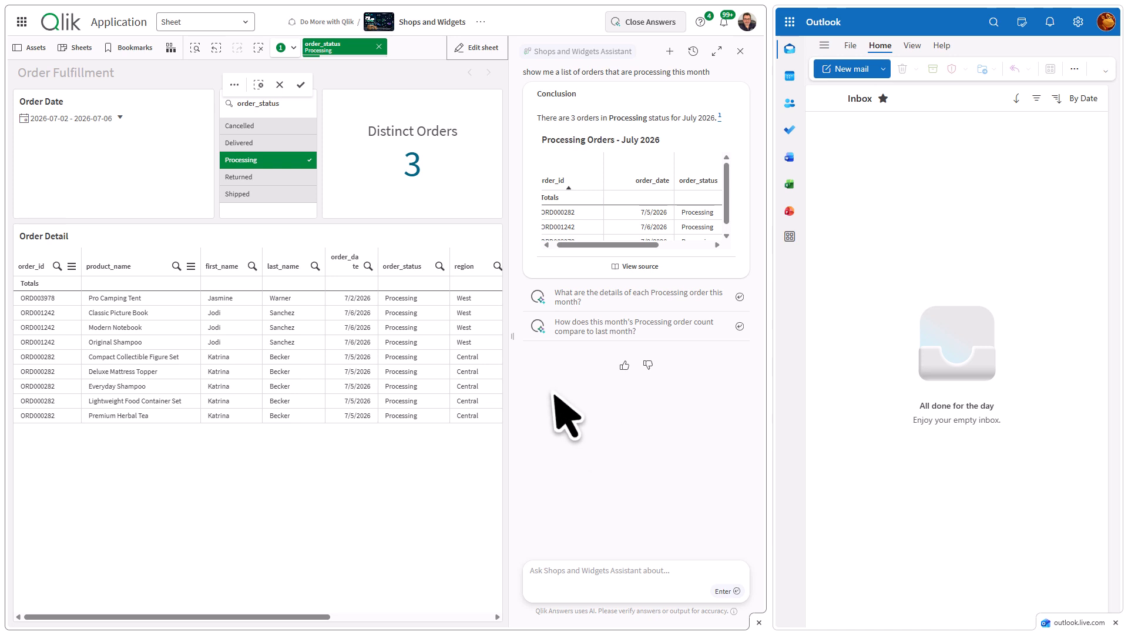
Ask the assistant to notify those customers, in an apologetic tone, that their order is now in progress and should be shipping shortly.
click(570, 579)
text(Send a notification to those customers telling them that their order is now in progress and should be shipping shortly. Use an apologetic tone.)
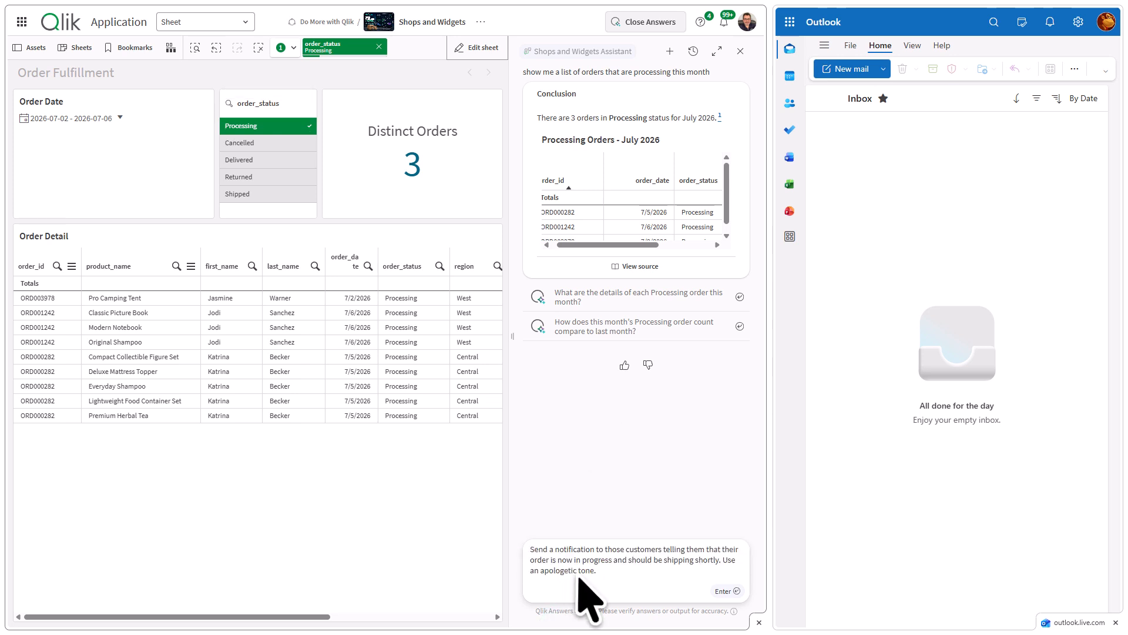
text(tone.)
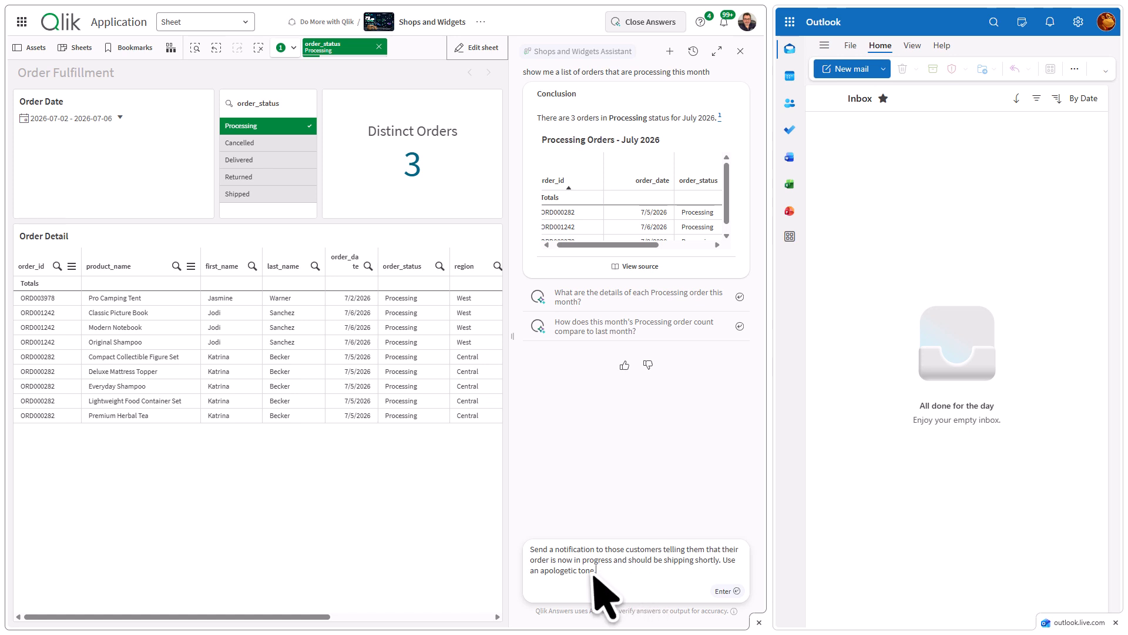
click(726, 589)
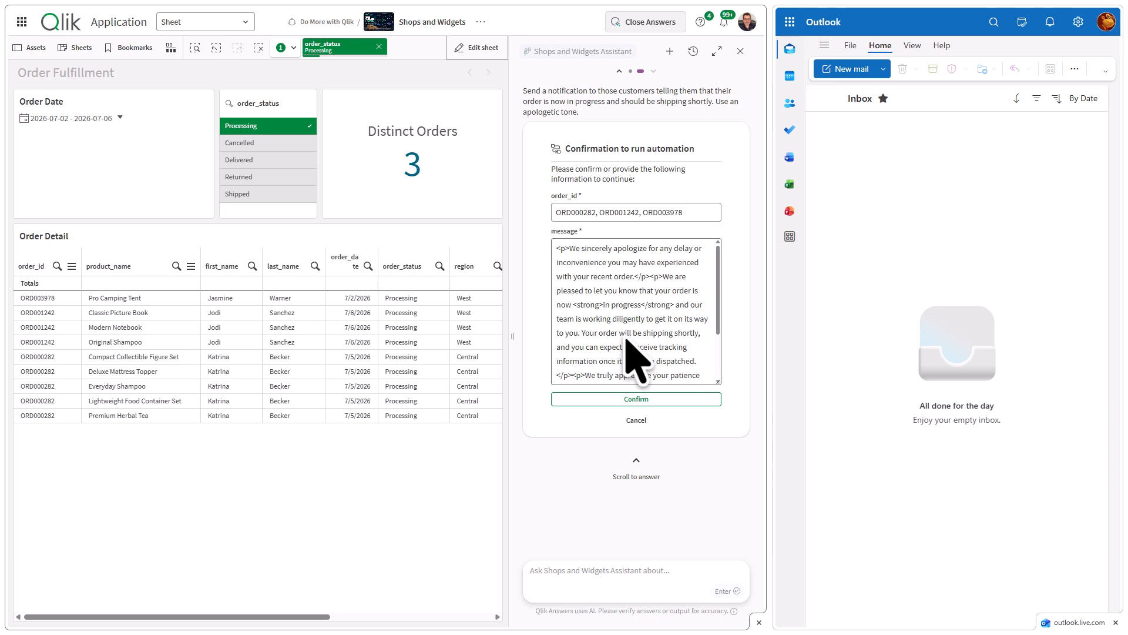
Review the drafted apology message and confirm running the customer notification automation.
scroll(634, 341, down, 2)
scroll(634, 341, up, 2)
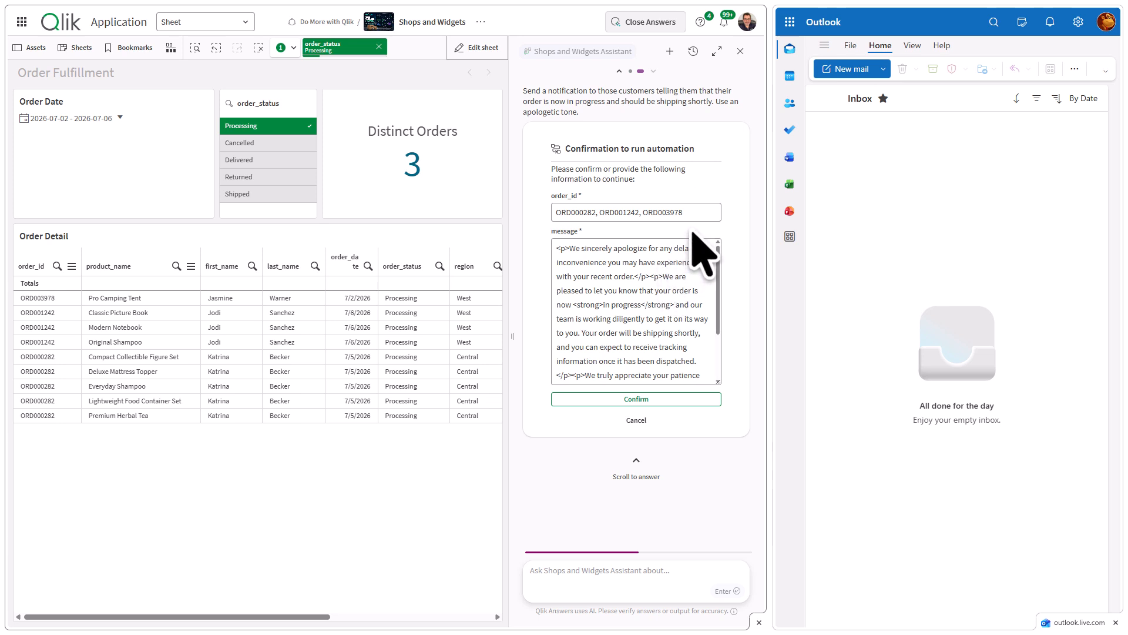
click(645, 399)
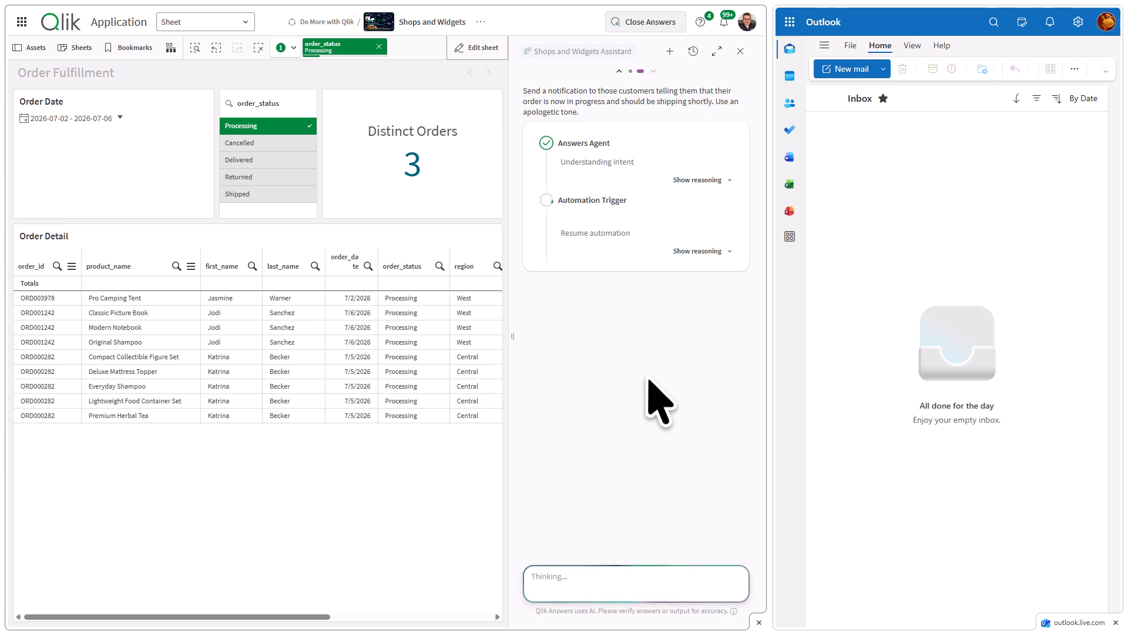
Widen the Qlik Answers area, and enlarge the Outlook pane to make room for the inbox.
drag(511, 337, 411, 340)
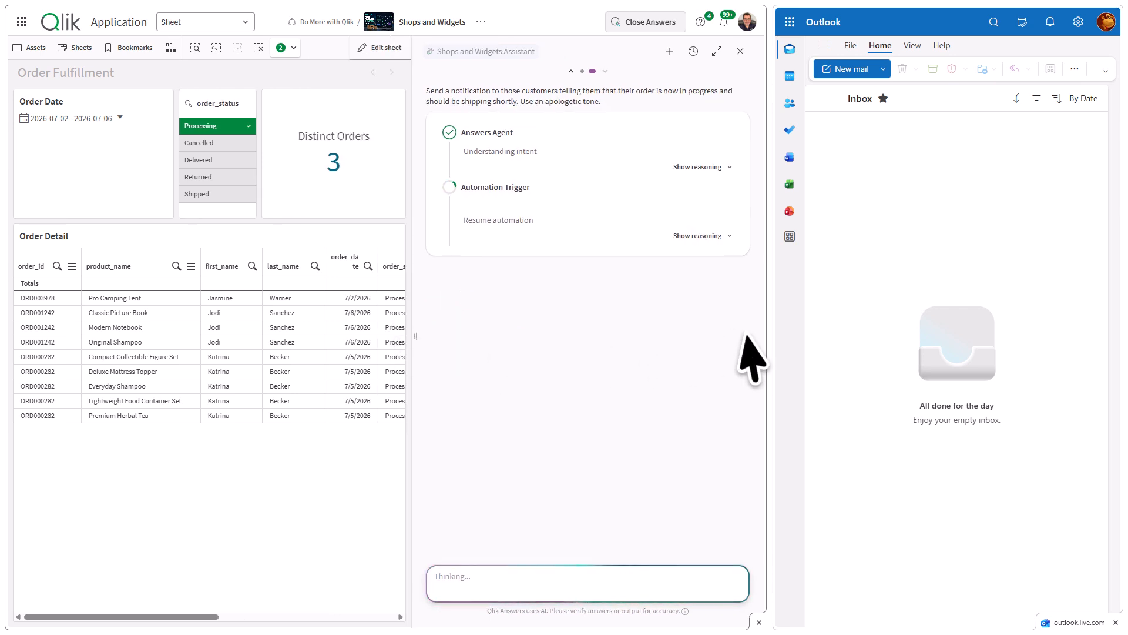
drag(771, 353, 8, 577)
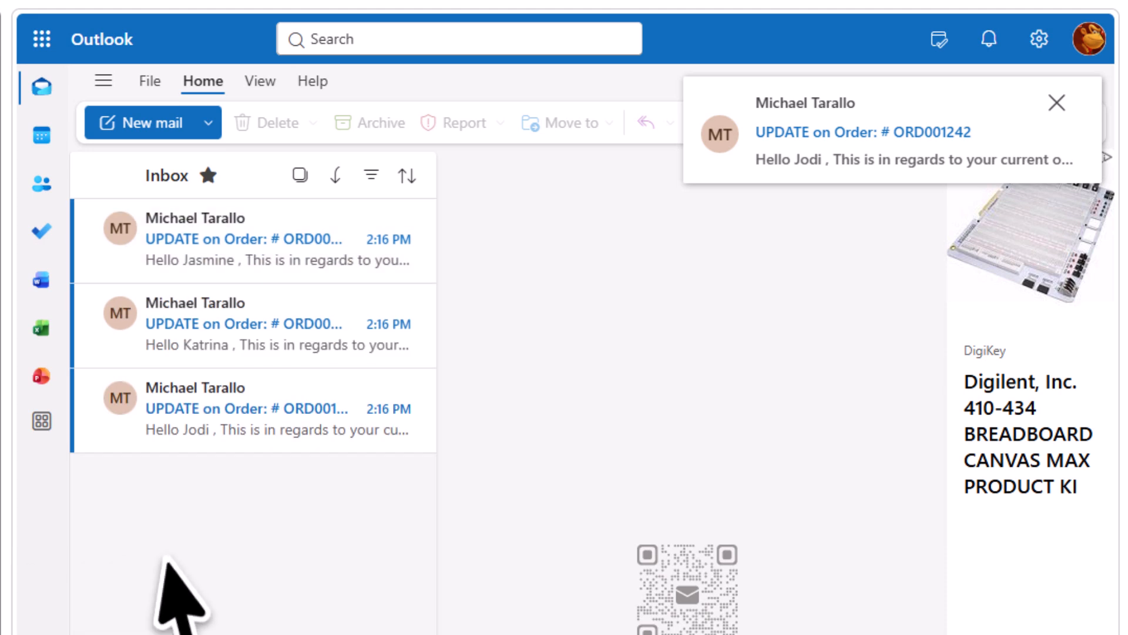
Open the three new order update emails in the Outlook inbox one after another to check each order and greeting.
click(284, 434)
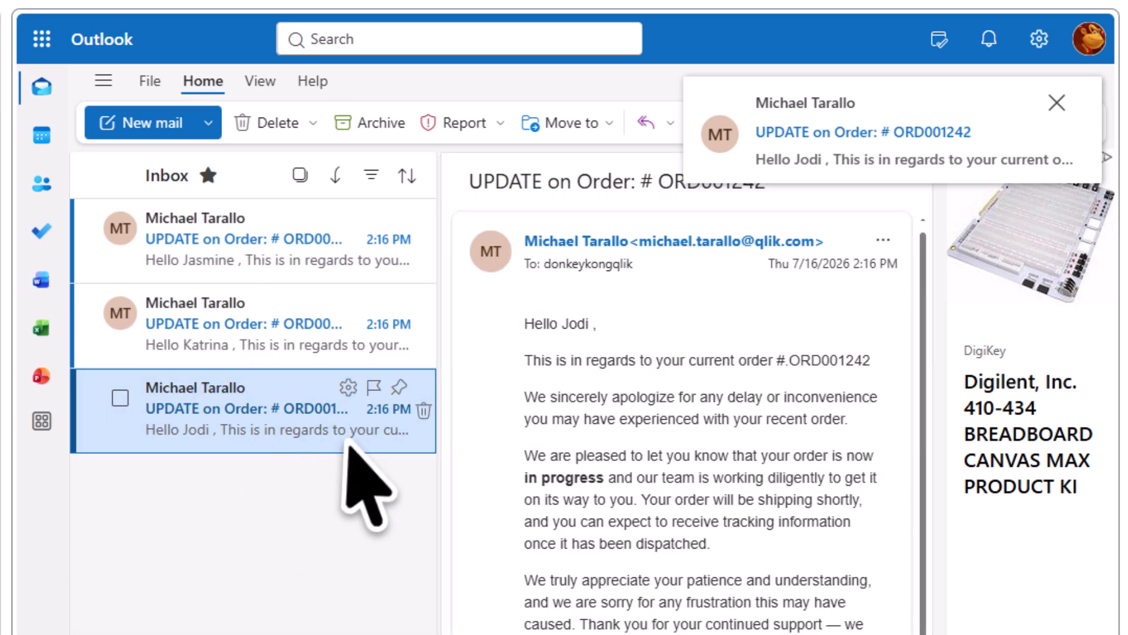
drag(7, 576, 0, 575)
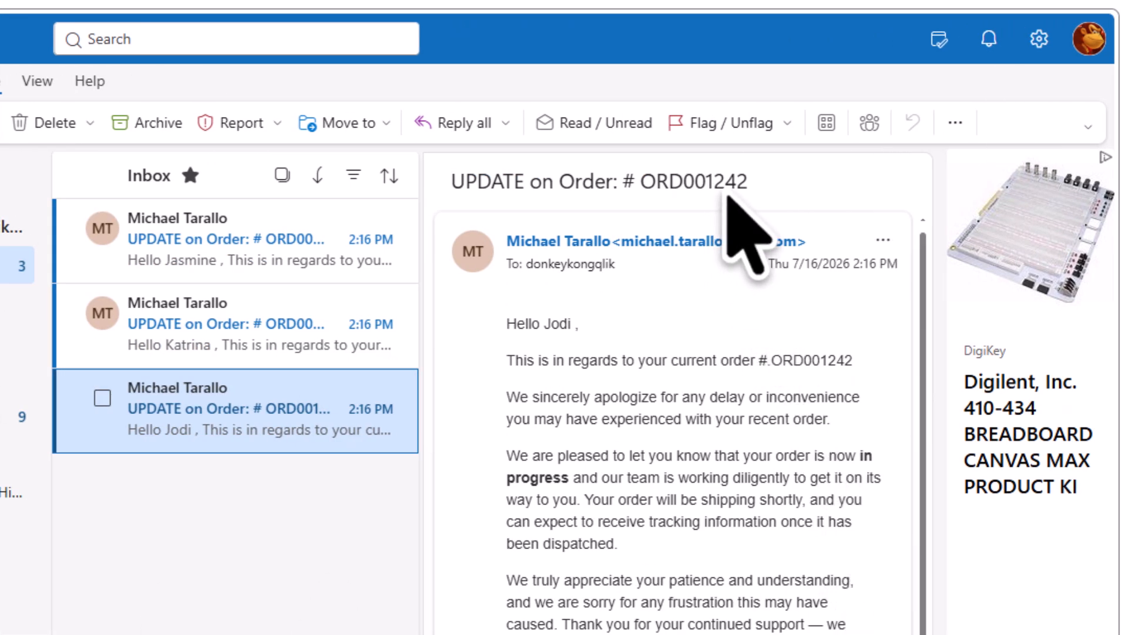
click(296, 322)
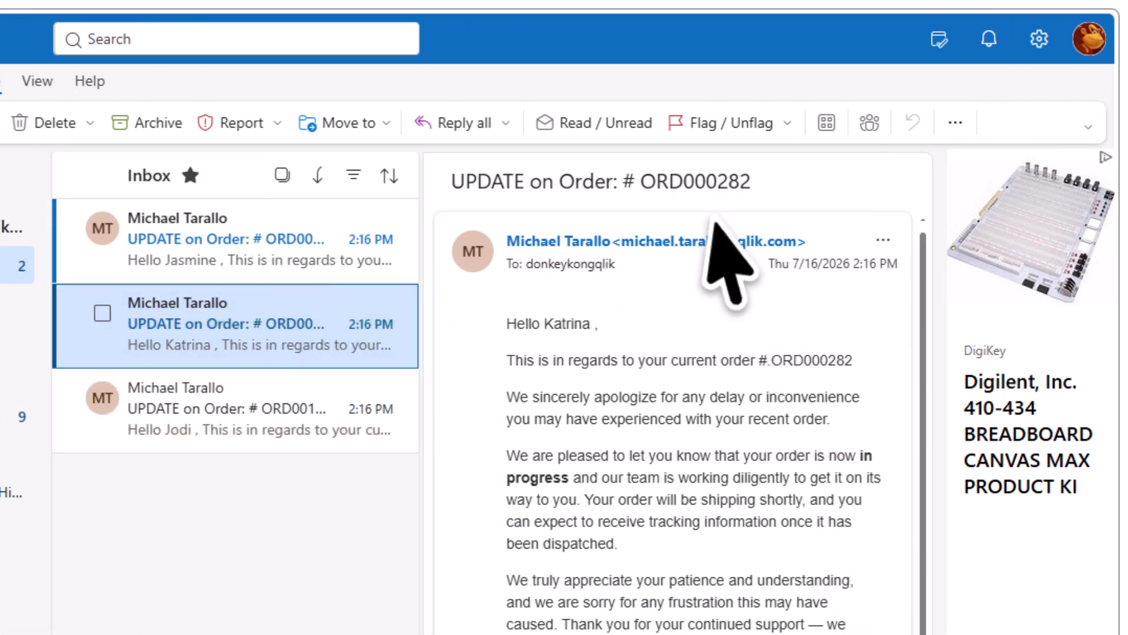
click(304, 251)
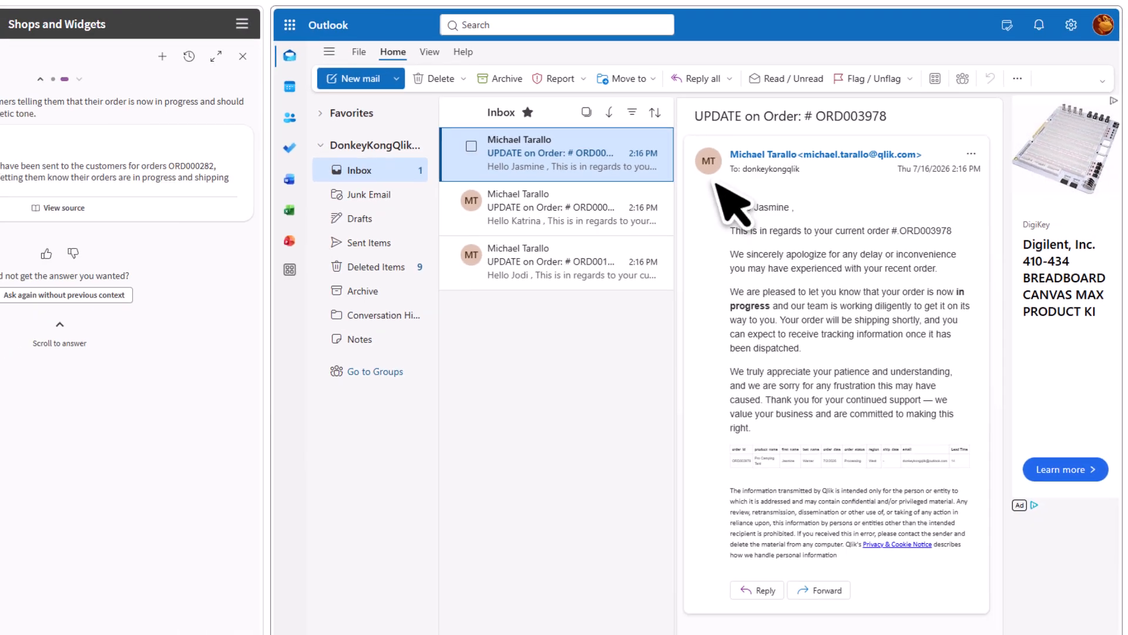
Open the first and last order update emails in separate windows, examine their order detail tables, and close each window.
click(267, 262)
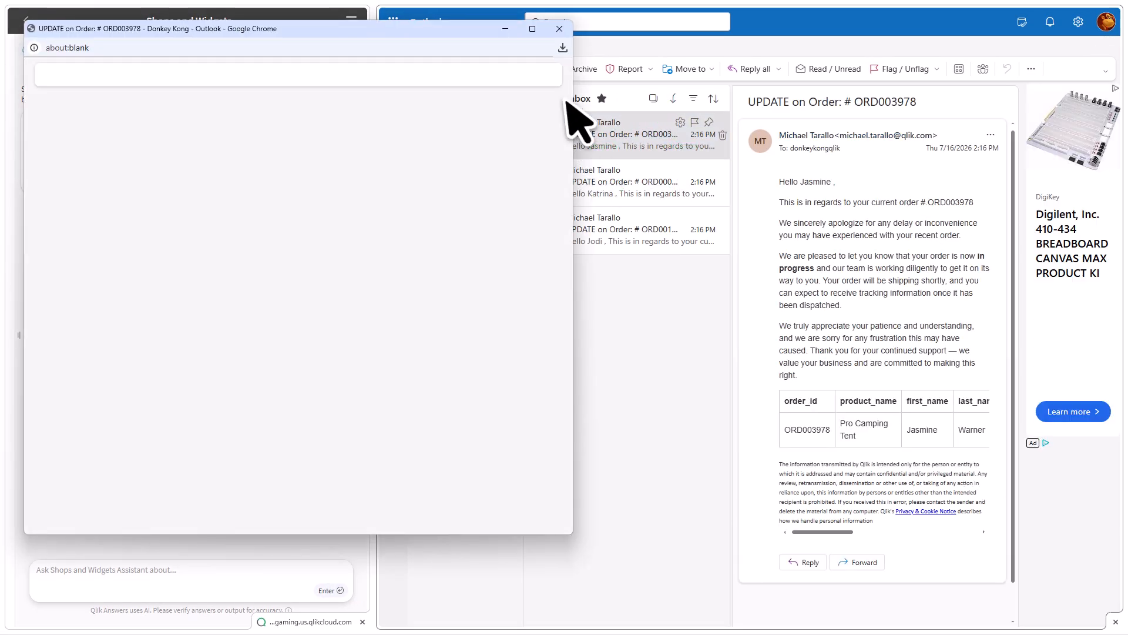
click(532, 19)
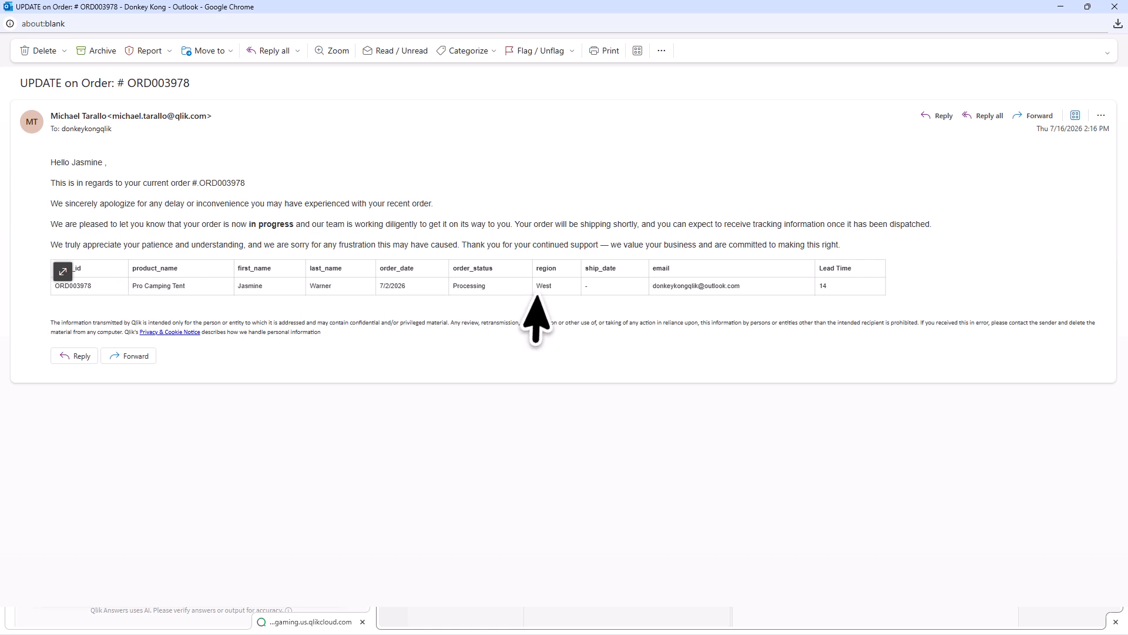
click(1116, 7)
double_click(626, 233)
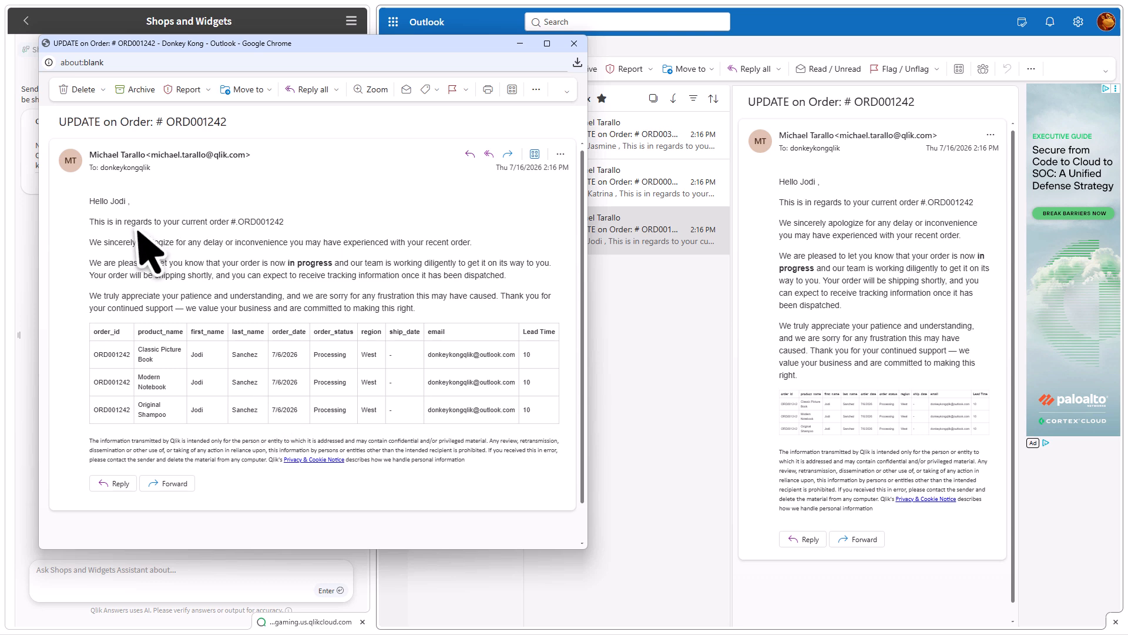
click(574, 43)
click(581, 183)
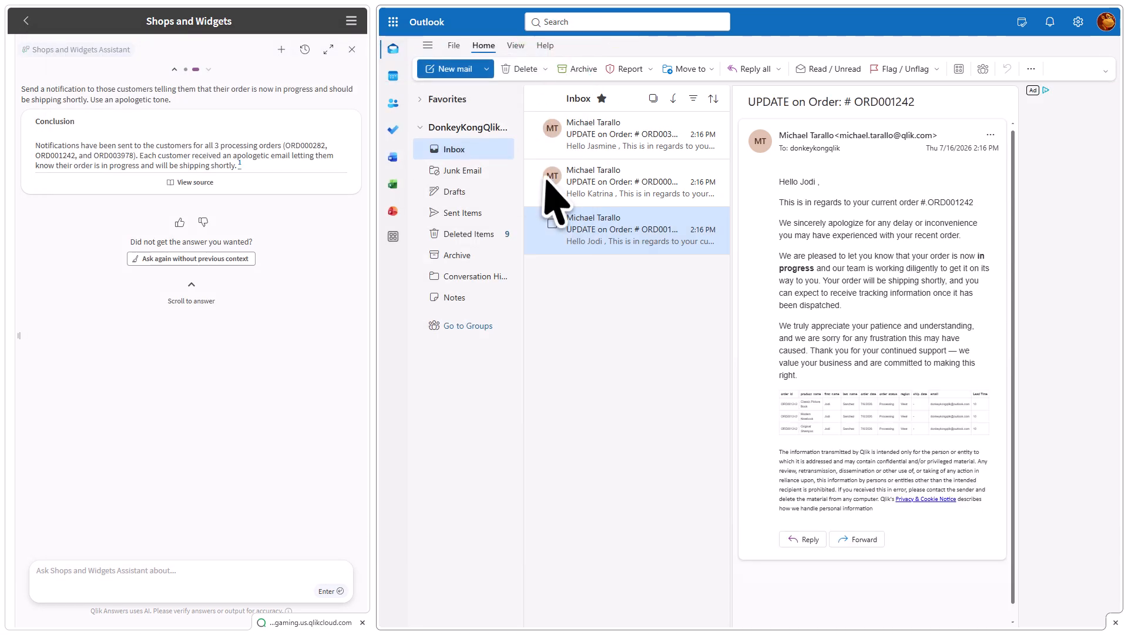